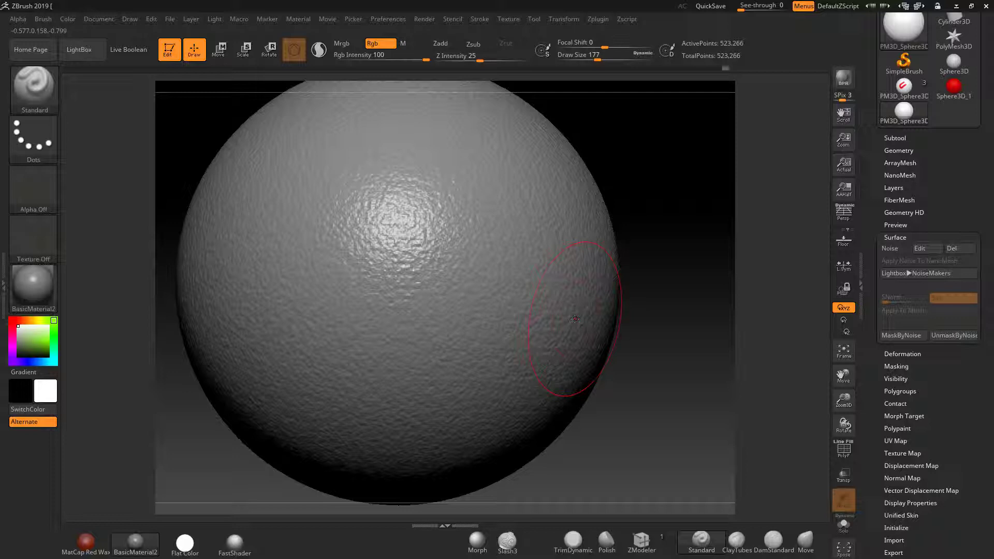
Step: Switch to the DamStandard brush and reduce its draw size to 51
{"action": "left_click", "coordinate": [771, 538]}
{"action": "key", "text": "space"}
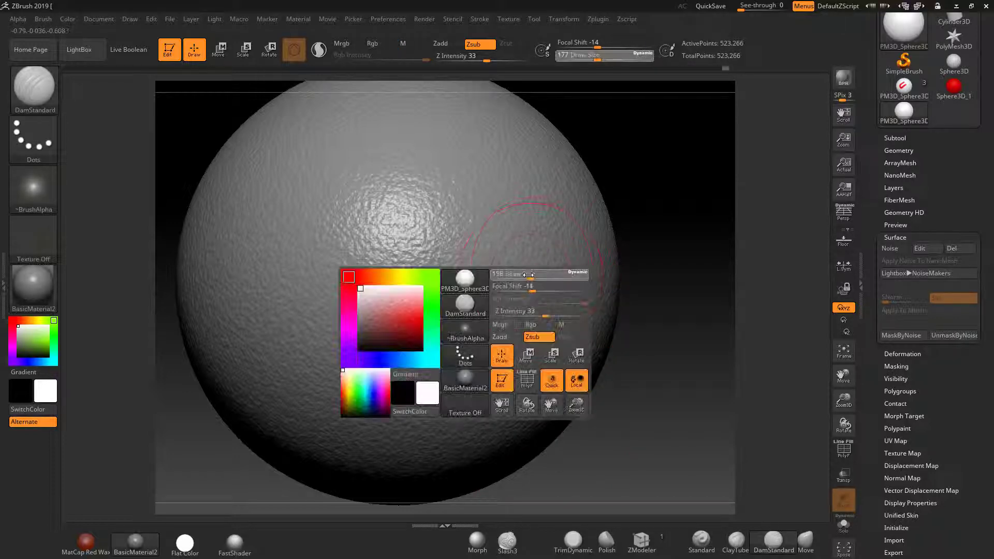
{"action": "left_click", "coordinate": [512, 276]}
Step: Carve a few parallel diagonal slashes across the front of the textured sphere
{"action": "left_click_drag", "start_coordinate": [520, 233], "coordinate": [331, 327]}
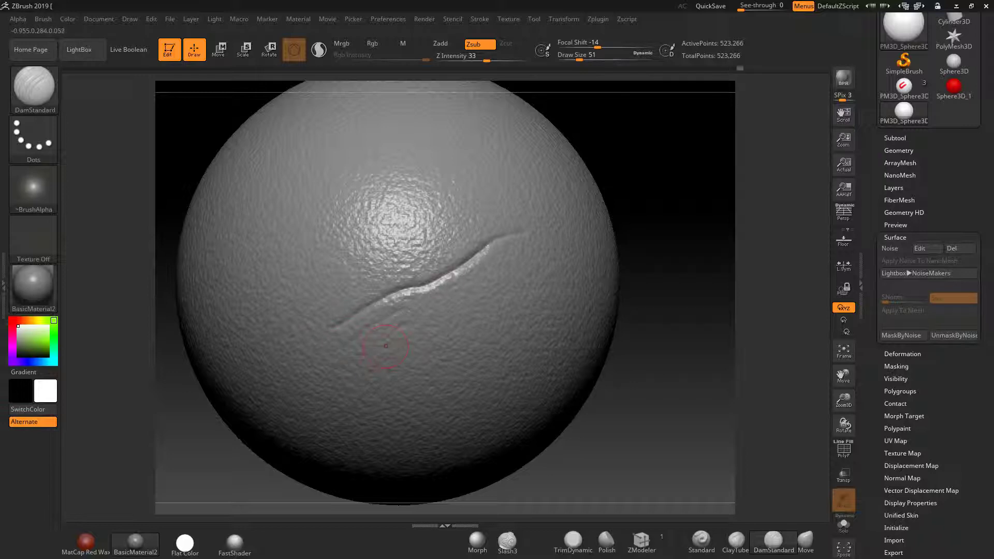
{"action": "left_click_drag", "start_coordinate": [397, 328], "coordinate": [487, 284]}
{"action": "left_click_drag", "start_coordinate": [570, 243], "coordinate": [565, 249]}
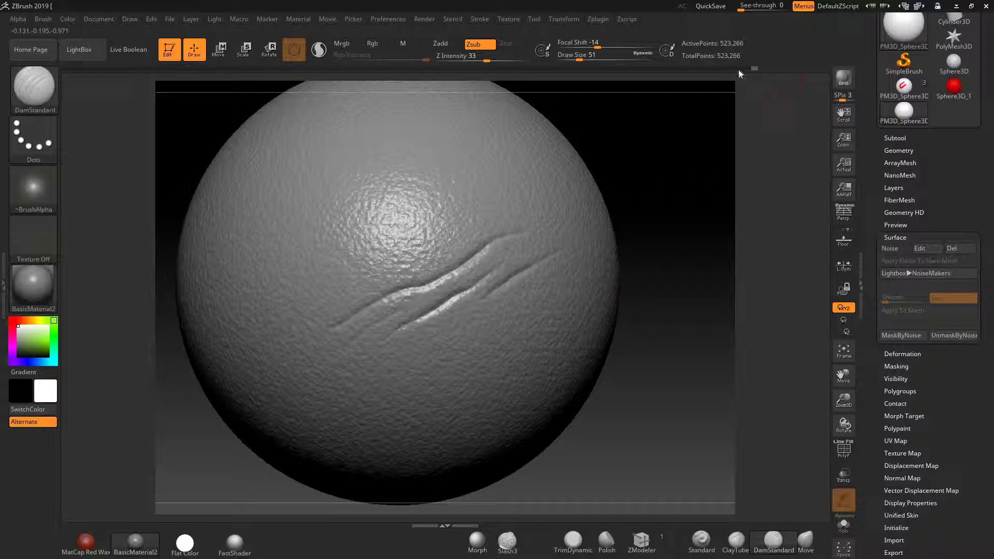
Step: Step back through the undo history to the sphere's state before the diagonal slashes
{"action": "mouse_move", "coordinate": [745, 69]}
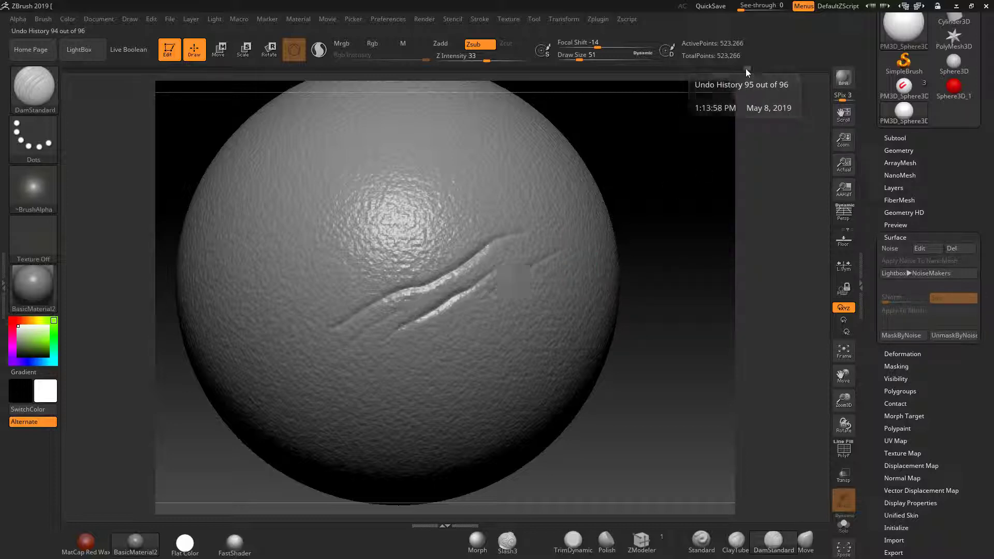
{"action": "left_click", "coordinate": [738, 70]}
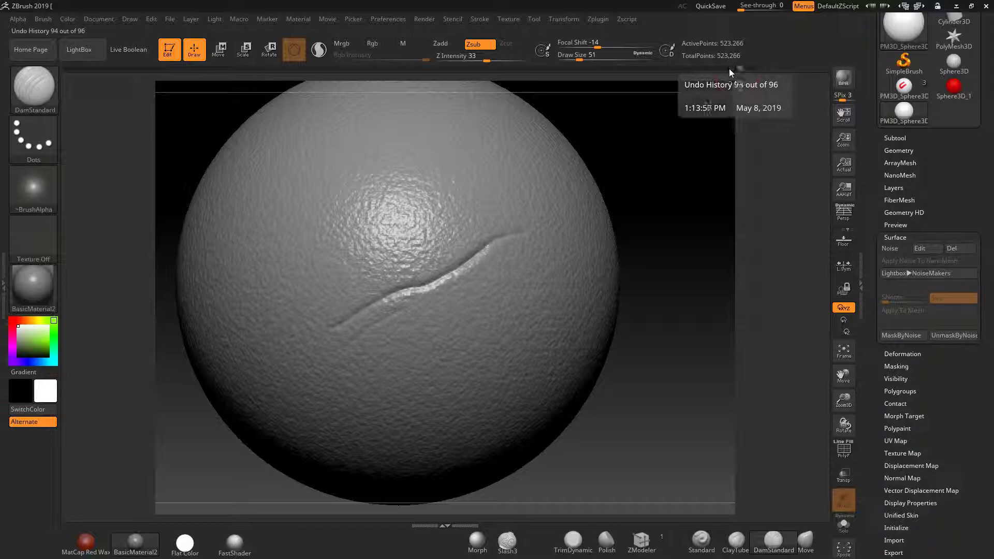
{"action": "left_click", "coordinate": [726, 68]}
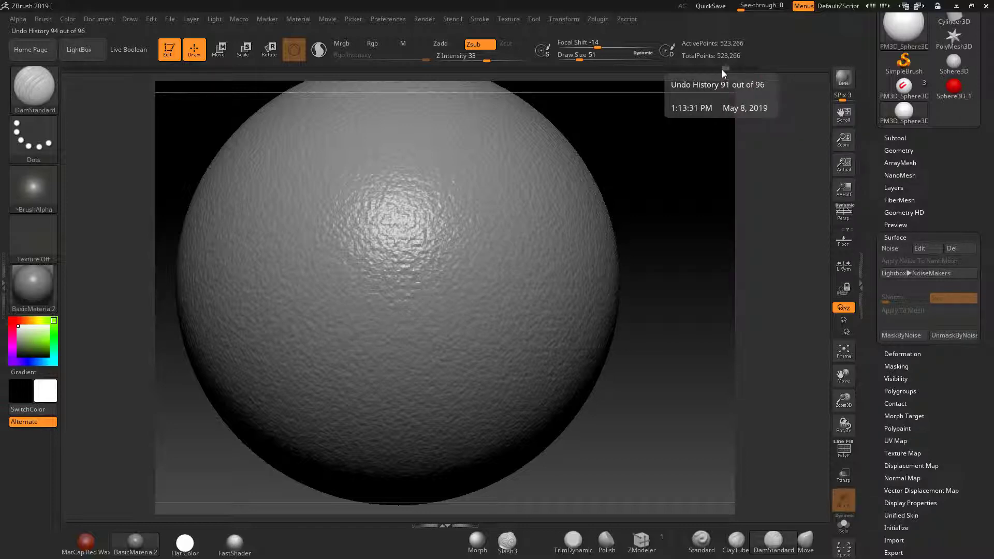
{"action": "mouse_move", "coordinate": [754, 73]}
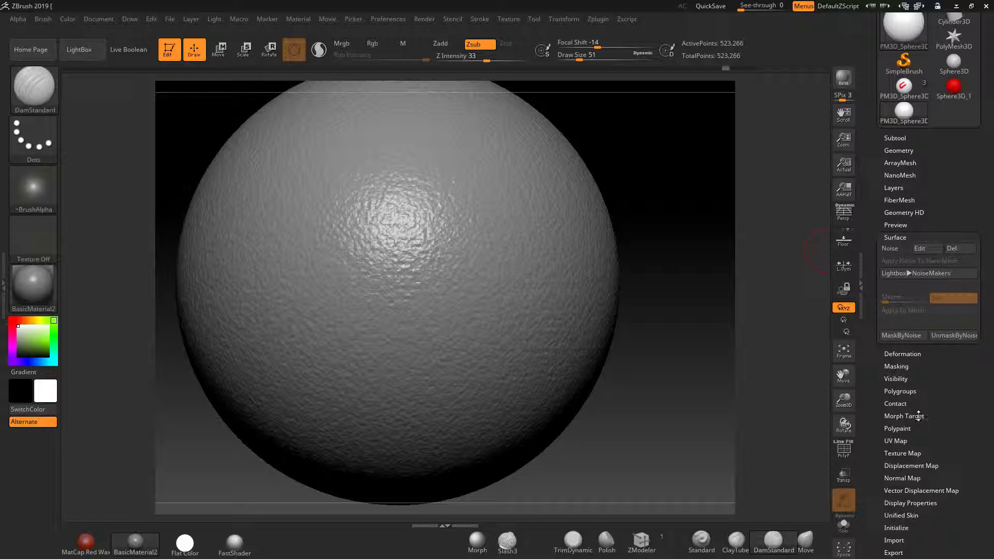
Step: Store a morph target of the textured sphere and carve five diagonal slashes across its front with DamStandard
{"action": "left_click", "coordinate": [920, 416]}
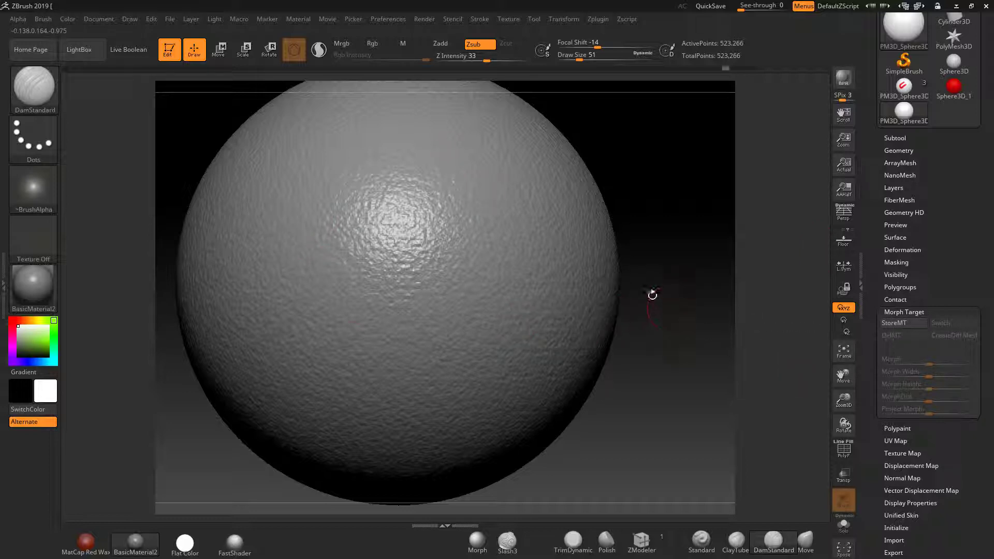
{"action": "left_click", "coordinate": [910, 322]}
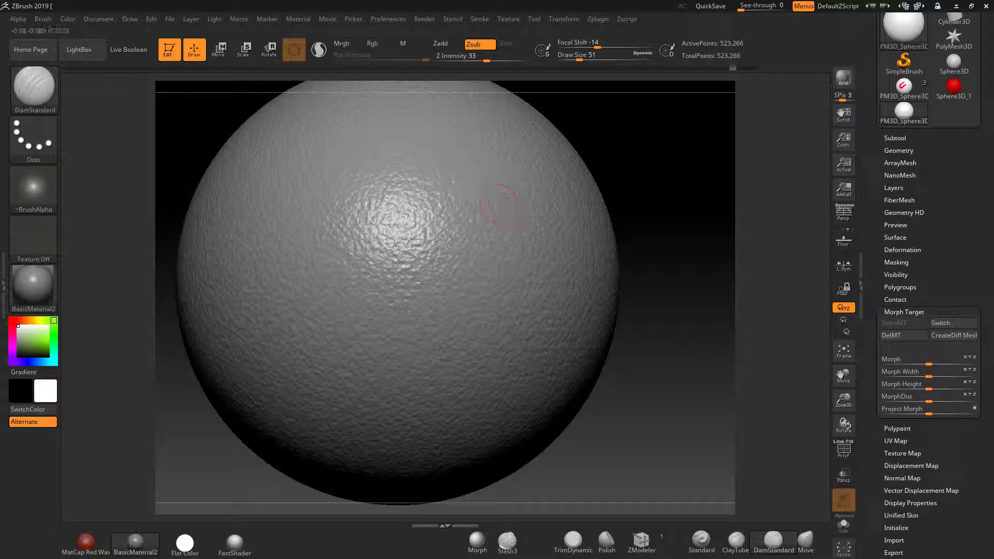
{"action": "left_click_drag", "start_coordinate": [466, 213], "coordinate": [363, 272]}
{"action": "left_click_drag", "start_coordinate": [291, 338], "coordinate": [453, 253]}
{"action": "left_click_drag", "start_coordinate": [388, 305], "coordinate": [500, 243]}
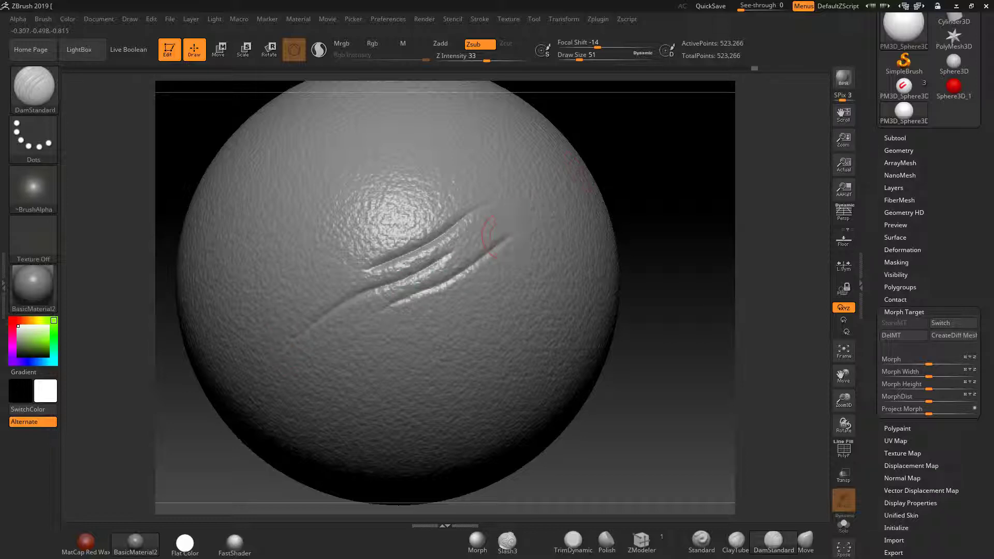
{"action": "left_click_drag", "start_coordinate": [545, 191], "coordinate": [306, 285]}
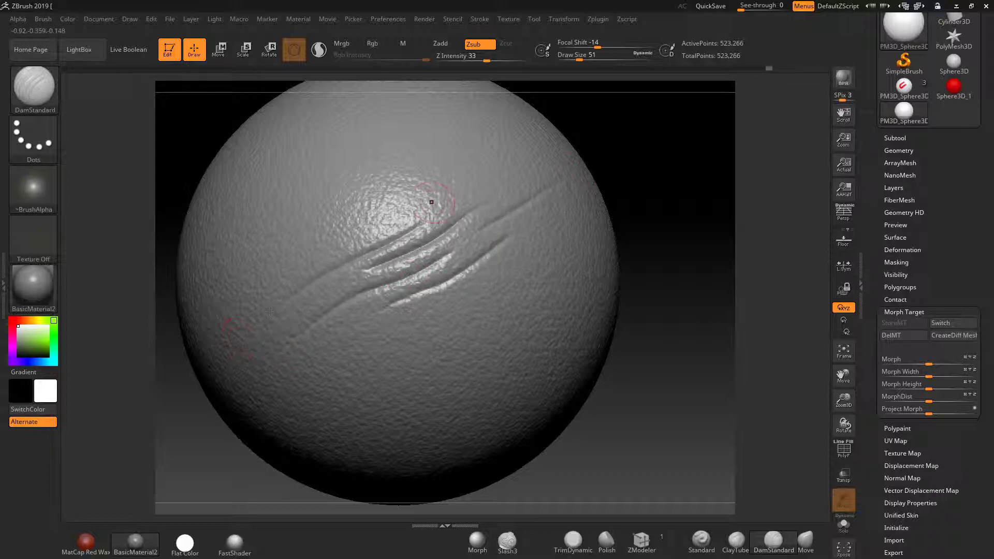
{"action": "left_click_drag", "start_coordinate": [469, 186], "coordinate": [381, 224]}
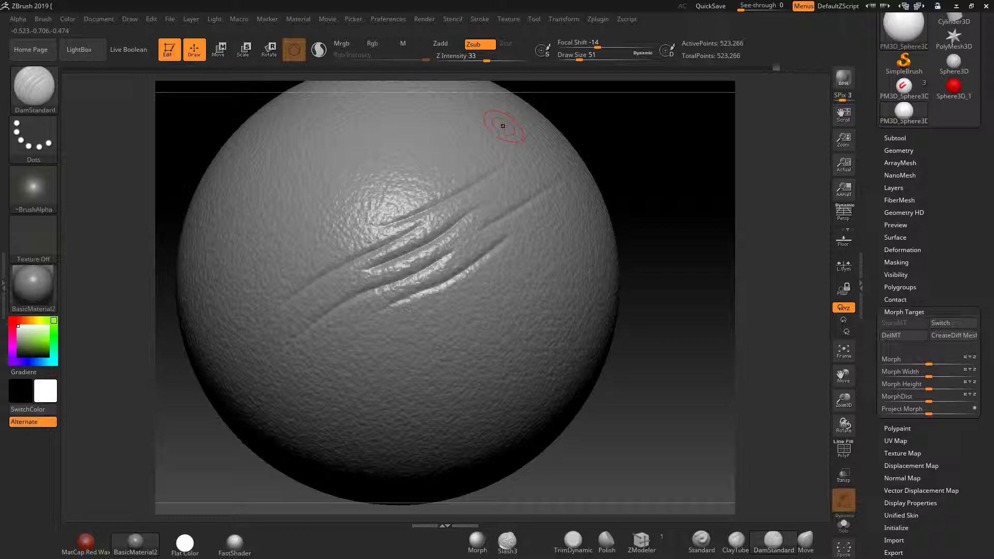
Step: Brush away the lowest and uppermost diagonal slashes using the Morph brush with Rgb turned off
{"action": "key", "text": "b"}
{"action": "key", "text": "m"}
{"action": "key", "text": "b"}
{"action": "key", "text": "m"}
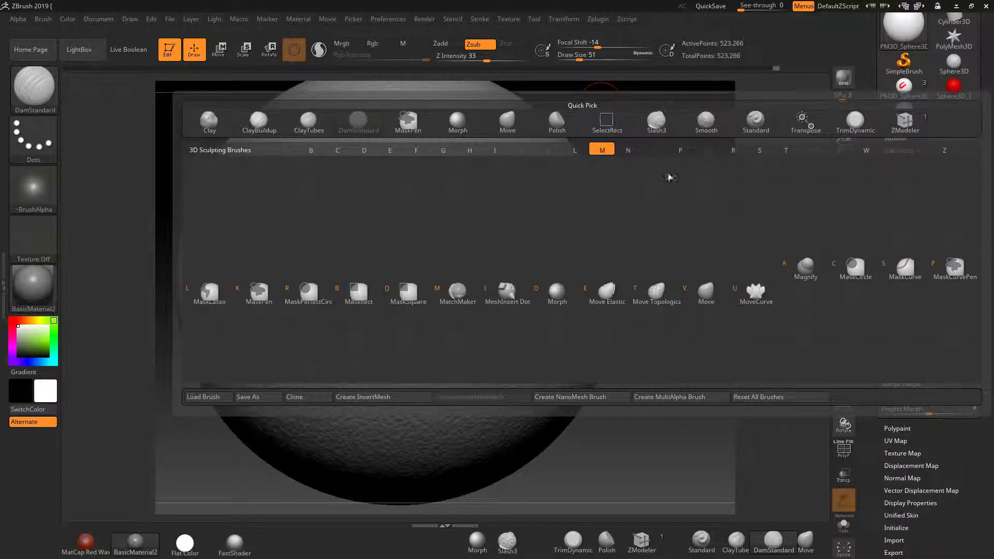
{"action": "left_click", "coordinate": [558, 293]}
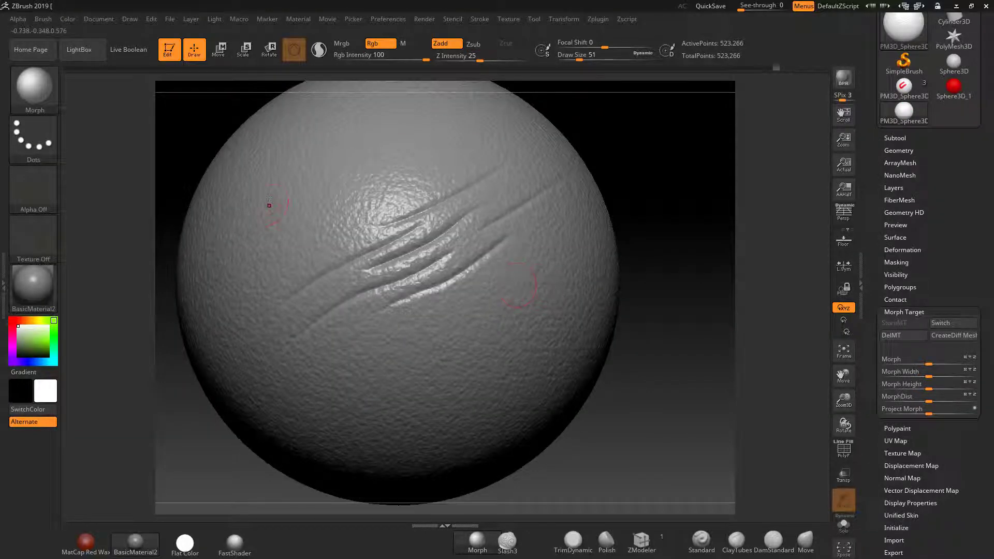
{"action": "left_click", "coordinate": [372, 44]}
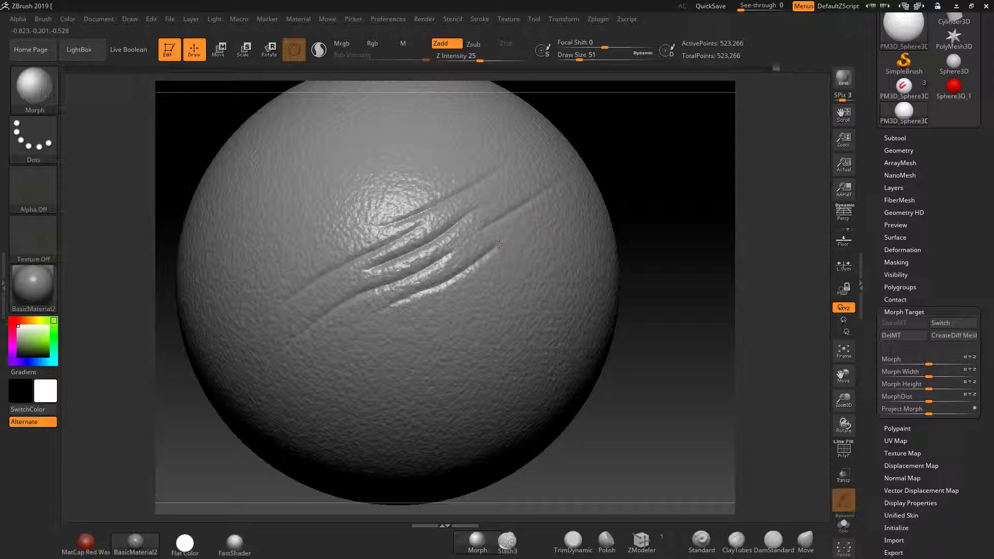
{"action": "left_click_drag", "start_coordinate": [477, 261], "coordinate": [385, 309]}
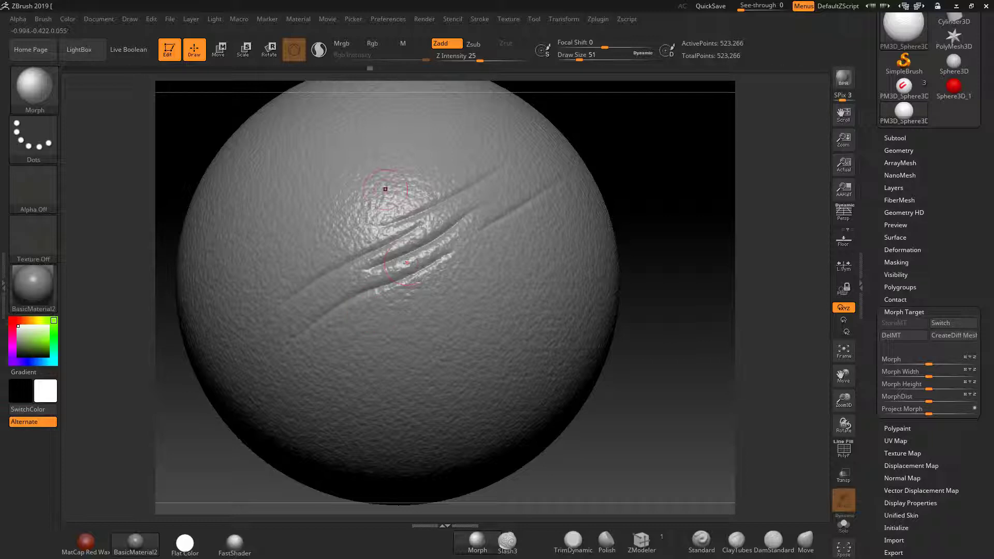
{"action": "mouse_move", "coordinate": [366, 212]}
{"action": "left_mouse_down"}
{"action": "mouse_move", "coordinate": [430, 196]}
{"action": "mouse_move", "coordinate": [363, 227]}
{"action": "left_mouse_up"}
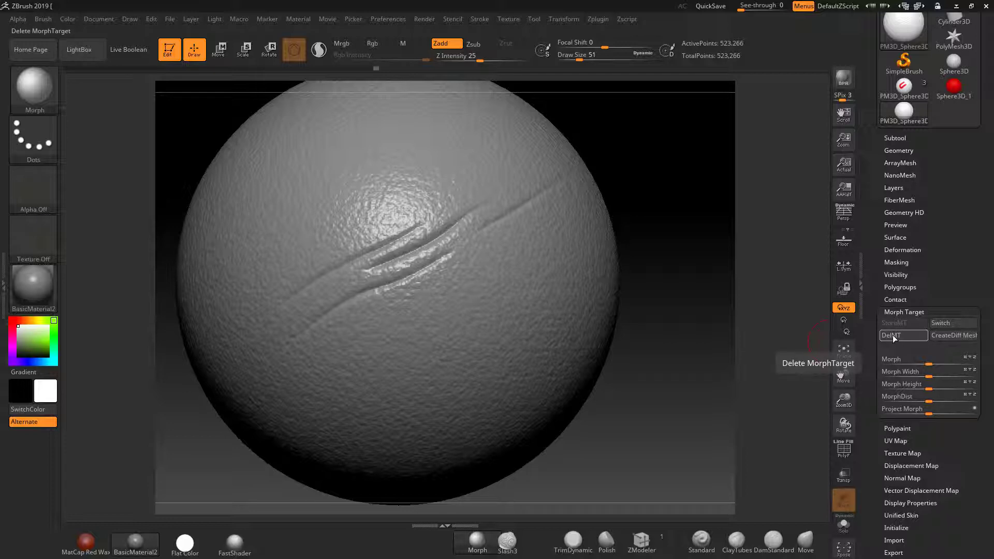
{"action": "left_click_drag", "start_coordinate": [496, 209], "coordinate": [348, 276]}
{"action": "key", "text": "ctrl+z"}
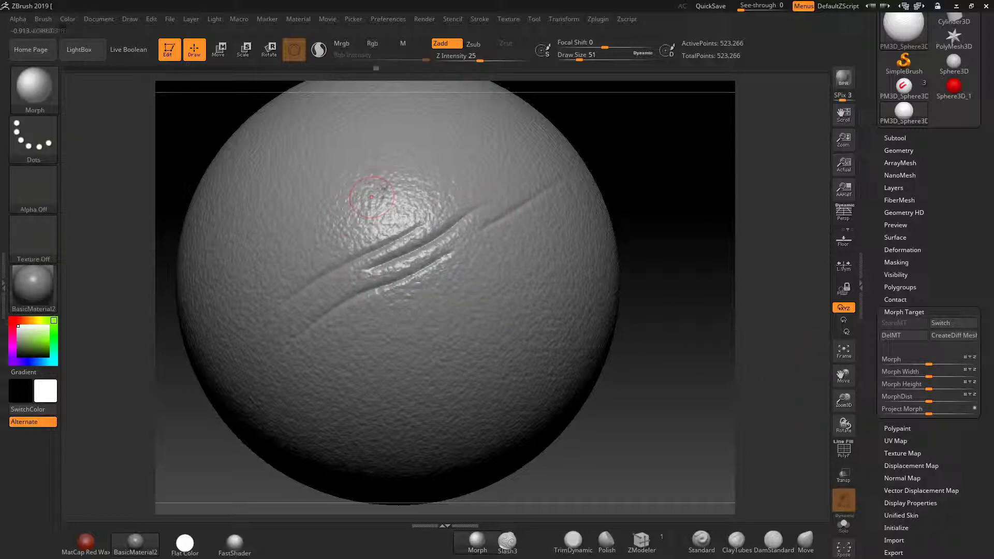
Step: Replace the stored morph target with one of the sphere's current sculpted state
{"action": "left_click", "coordinate": [895, 336]}
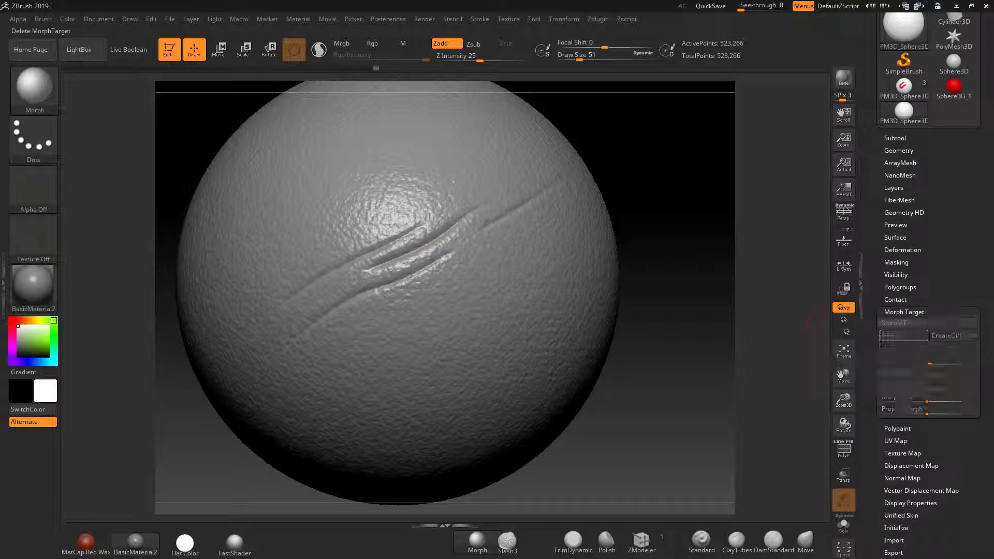
{"action": "left_click", "coordinate": [898, 322]}
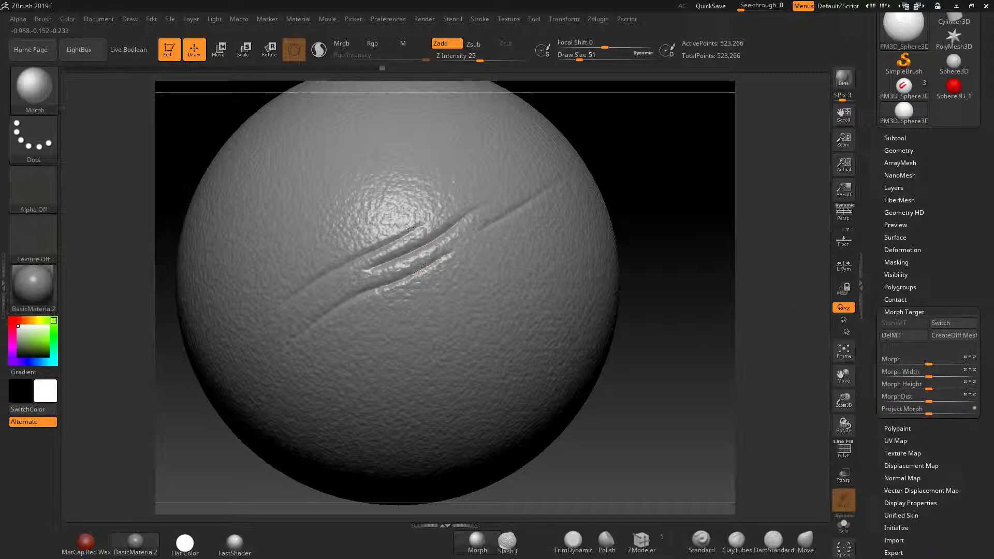
Step: Carve three vertical DamStandard slashes across the remaining diagonal ones
{"action": "left_click", "coordinate": [774, 541]}
{"action": "left_click_drag", "start_coordinate": [351, 202], "coordinate": [334, 343]}
{"action": "left_click_drag", "start_coordinate": [395, 166], "coordinate": [373, 377]}
{"action": "mouse_move", "coordinate": [447, 152]}
{"action": "left_mouse_down"}
{"action": "mouse_move", "coordinate": [449, 334]}
{"action": "mouse_move", "coordinate": [452, 153]}
{"action": "mouse_move", "coordinate": [448, 313]}
{"action": "left_mouse_up"}
Step: Brush away the vertical slashes with the Morph brush, restoring the stored diagonal slashes beneath them
{"action": "left_click", "coordinate": [477, 541]}
{"action": "mouse_move", "coordinate": [374, 377]}
{"action": "left_mouse_down"}
{"action": "mouse_move", "coordinate": [400, 278]}
{"action": "mouse_move", "coordinate": [394, 167]}
{"action": "left_mouse_up"}
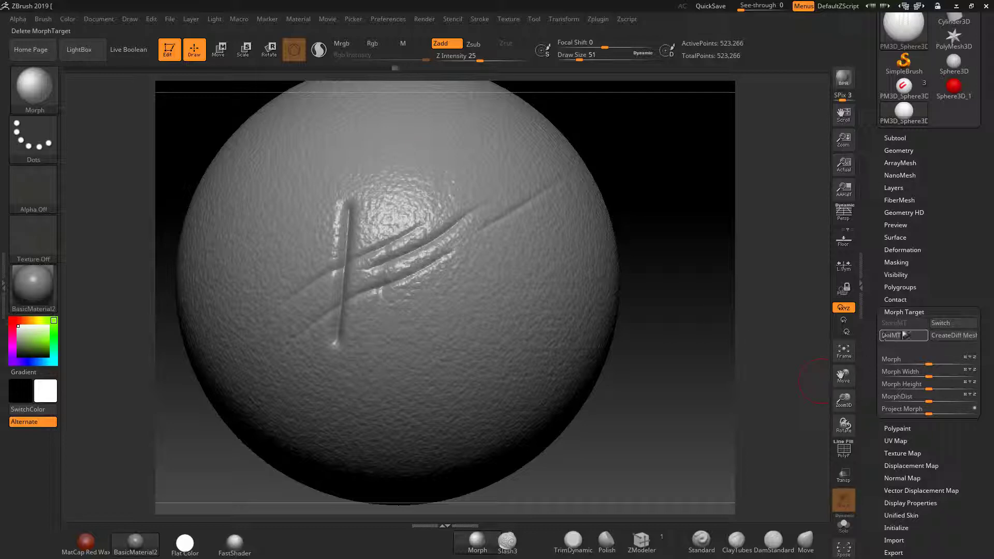
{"action": "left_click_drag", "start_coordinate": [335, 352], "coordinate": [352, 194]}
{"action": "left_click_drag", "start_coordinate": [402, 286], "coordinate": [385, 264]}
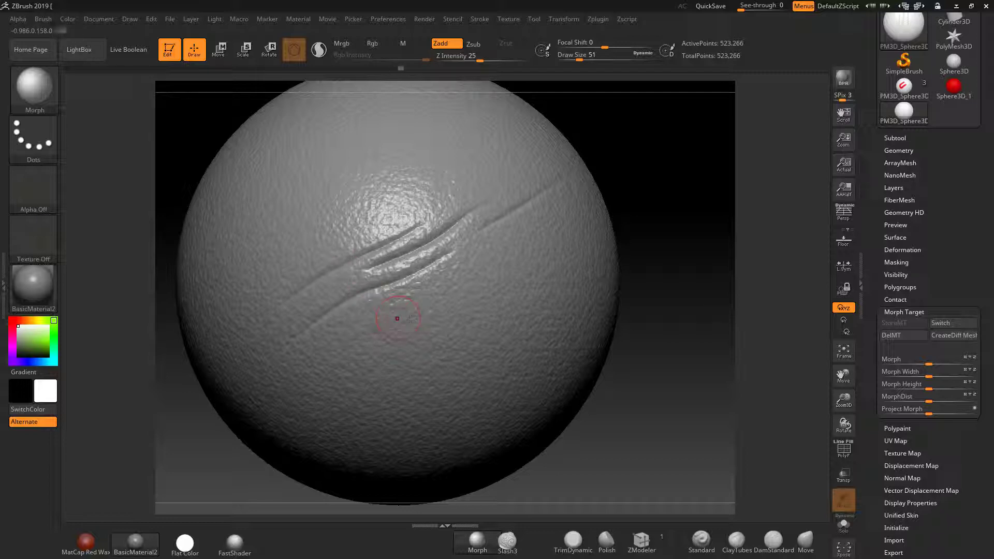
Step: Set the Morph brush's draw size to 56
{"action": "key", "text": "space"}
{"action": "left_click_drag", "start_coordinate": [428, 322], "coordinate": [439, 322]}
Step: Create surface noise with Noise Scale 1.2205 and Strength -0.00623, and apply it to the sphere's mesh
{"action": "left_click", "coordinate": [896, 237]}
{"action": "left_click", "coordinate": [892, 248]}
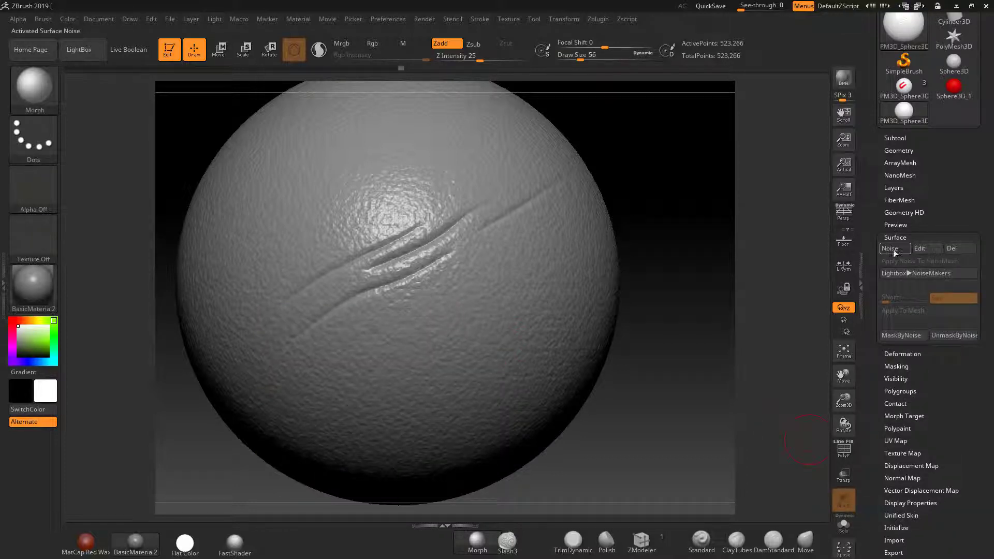
{"action": "left_click", "coordinate": [920, 249]}
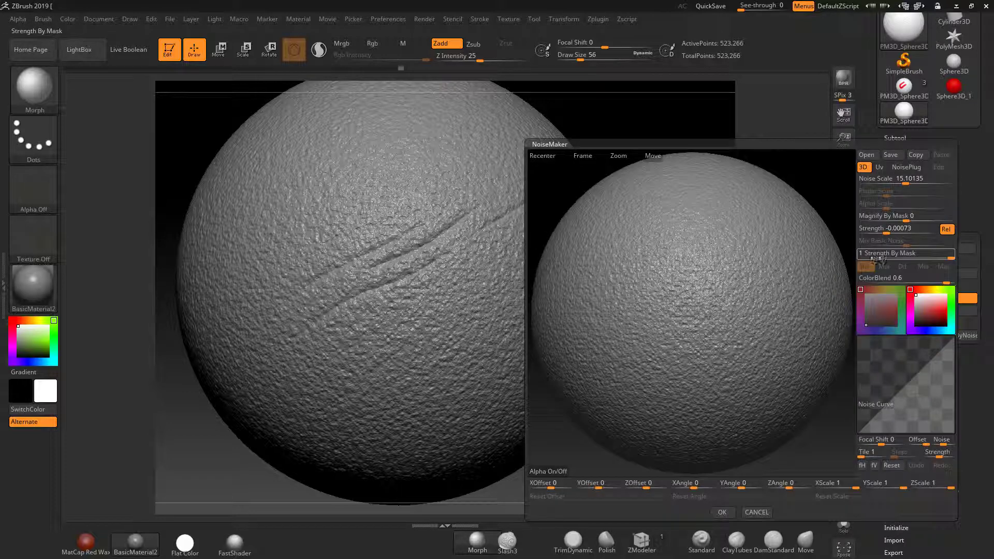
{"action": "left_click_drag", "start_coordinate": [899, 183], "coordinate": [887, 185]}
{"action": "left_click_drag", "start_coordinate": [887, 233], "coordinate": [882, 233]}
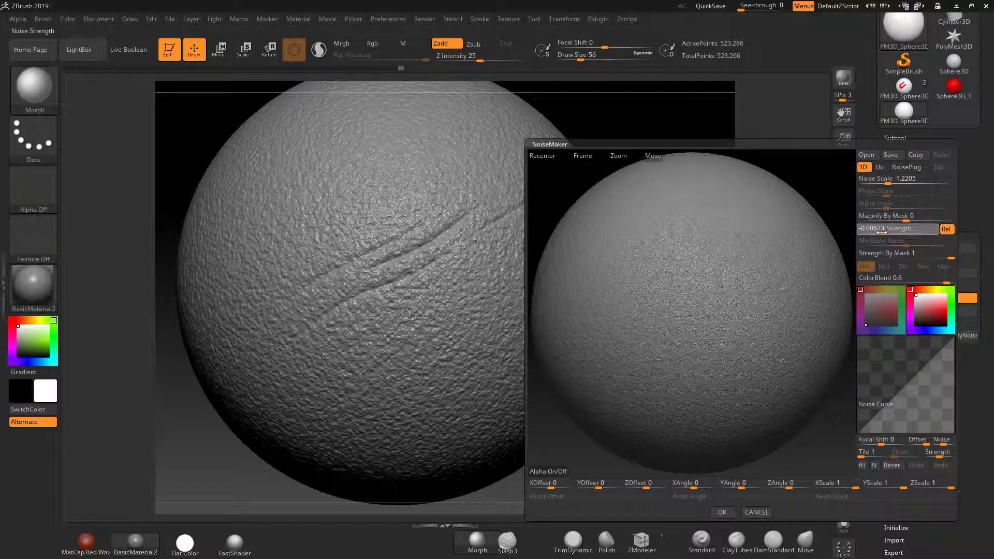
{"action": "left_click", "coordinate": [723, 512]}
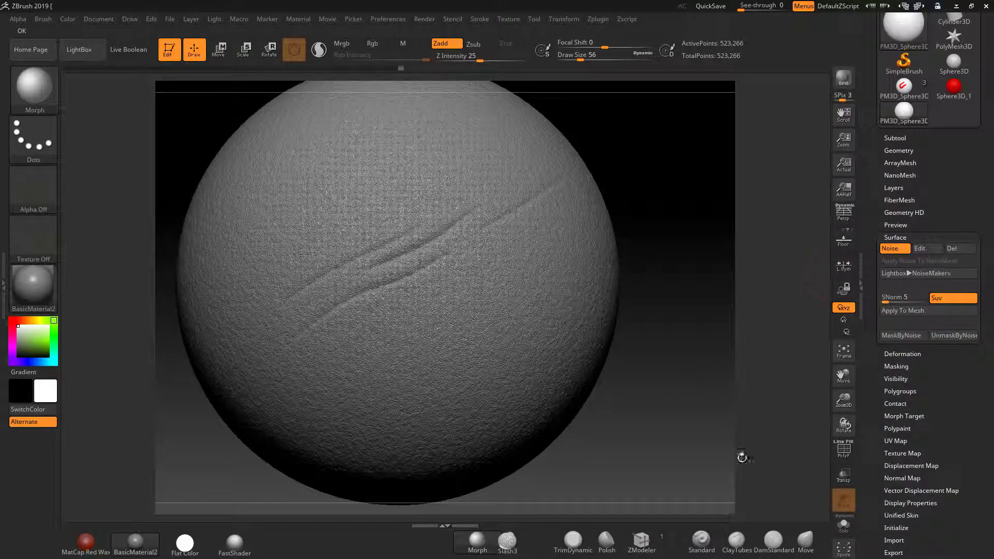
{"action": "left_click", "coordinate": [904, 310]}
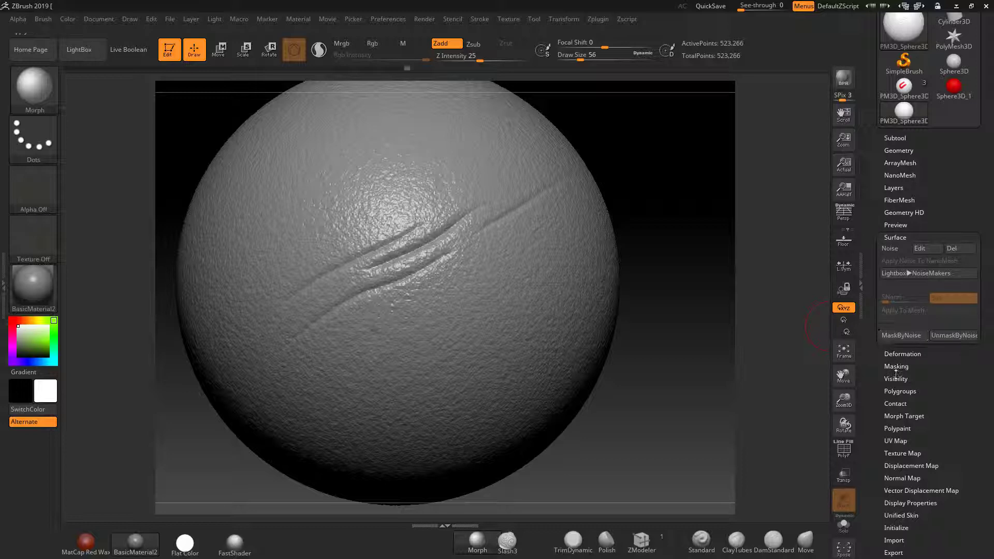
Step: Brush the new noise off the area around the diagonal slashes using the stored morph target
{"action": "left_click", "coordinate": [902, 416]}
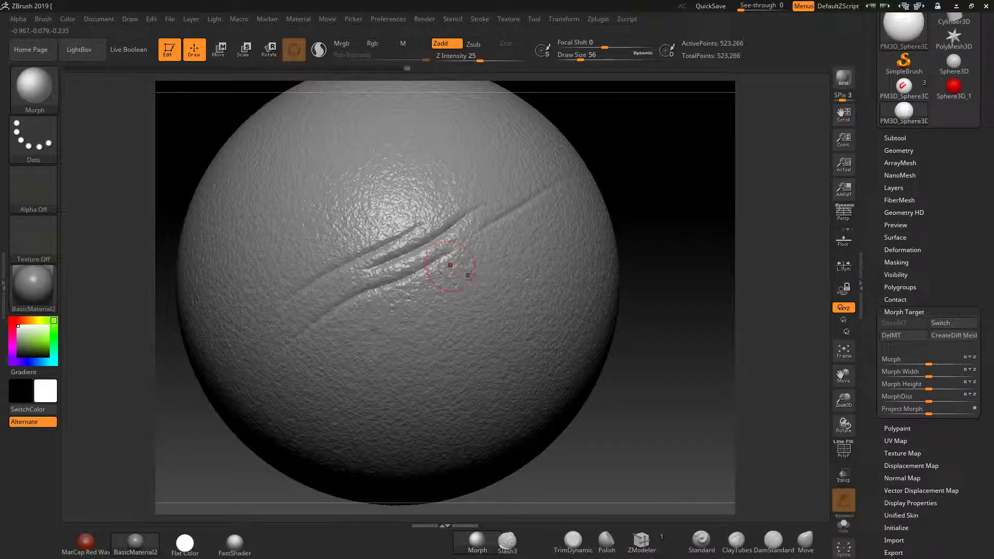
{"action": "mouse_move", "coordinate": [440, 220]}
{"action": "left_mouse_down"}
{"action": "mouse_move", "coordinate": [389, 228]}
{"action": "mouse_move", "coordinate": [340, 263]}
{"action": "left_mouse_up"}
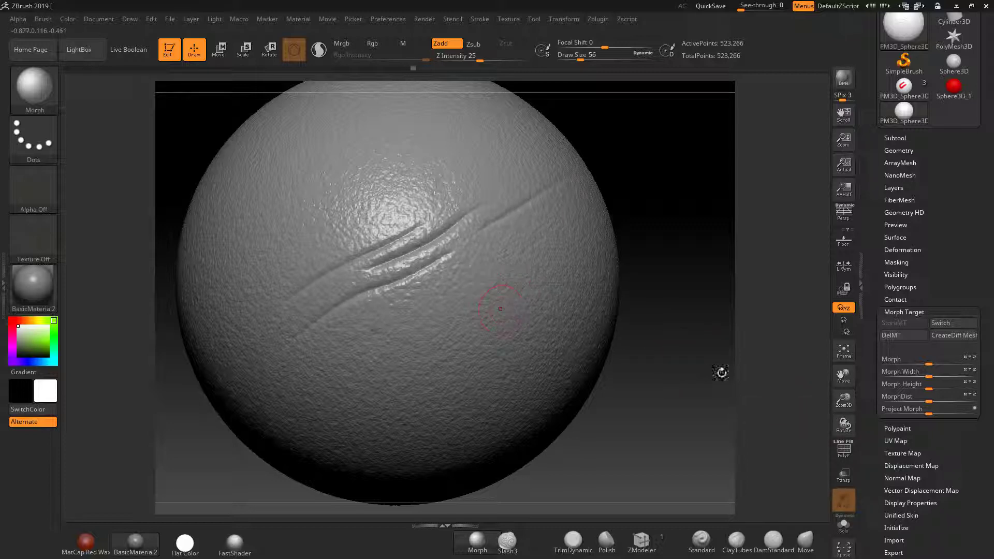
Step: Add a new sculpting layer and paint a bright green S on the sphere's front using the Standard brush with Rgb and Zadd
{"action": "left_click", "coordinate": [900, 186]}
{"action": "left_click", "coordinate": [892, 338]}
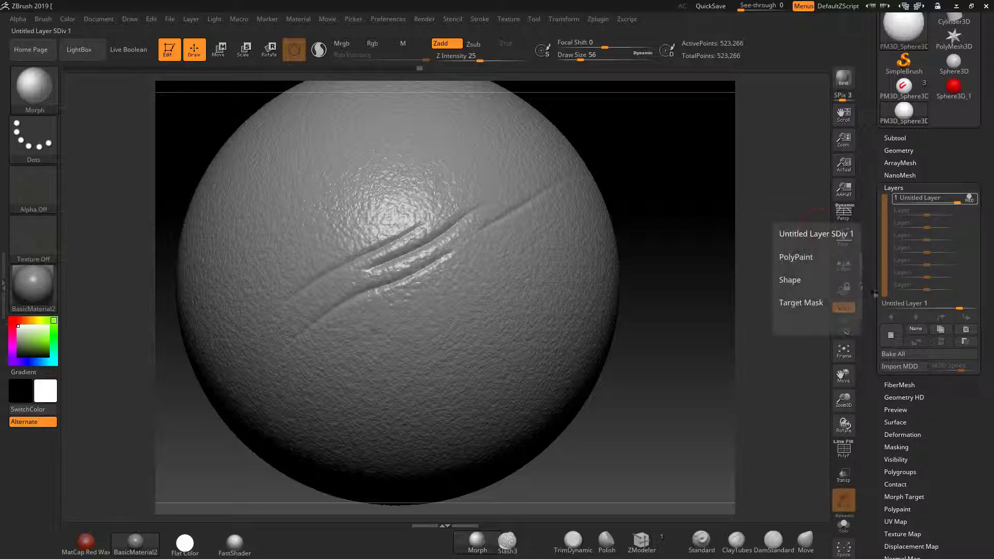
{"action": "left_click", "coordinate": [702, 541]}
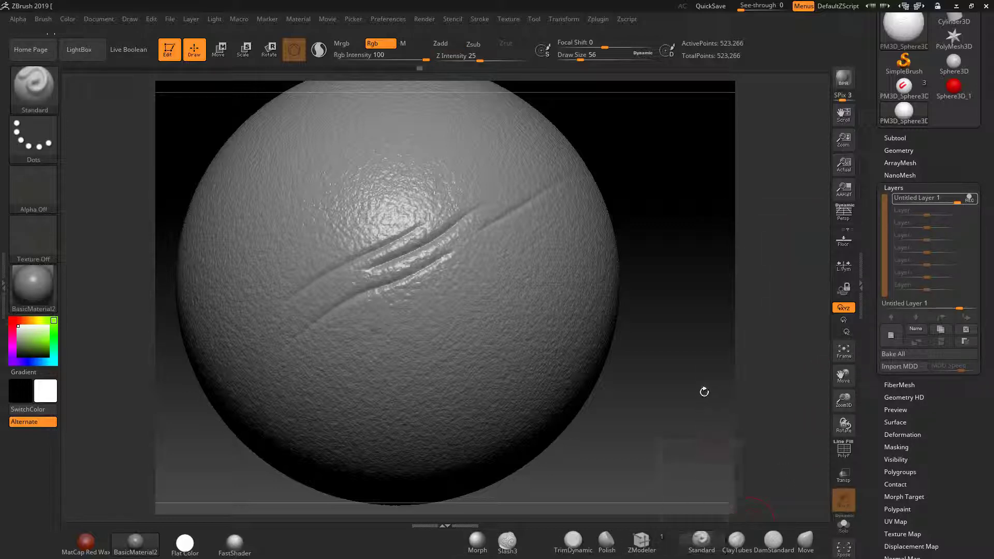
{"action": "left_click_drag", "start_coordinate": [29, 342], "coordinate": [49, 343]}
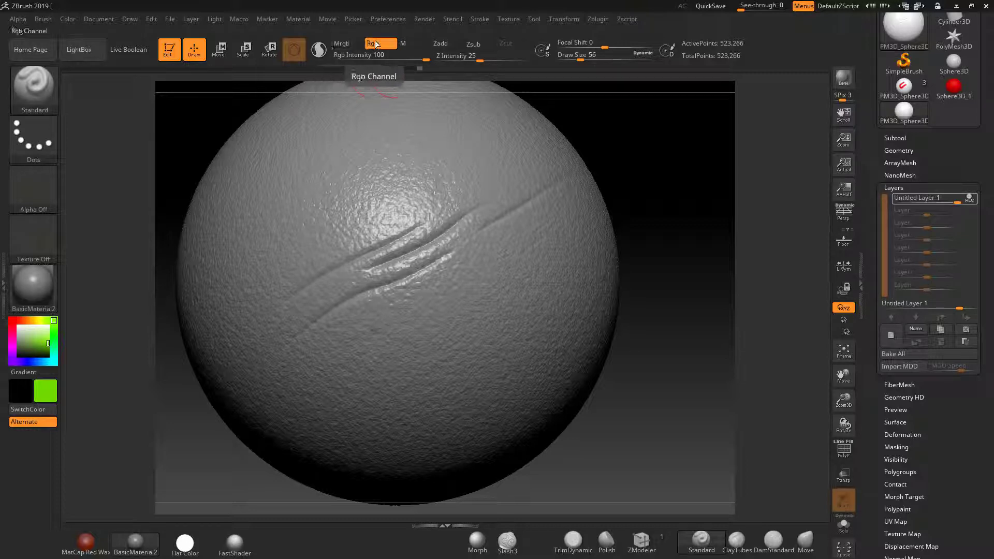
{"action": "left_click", "coordinate": [447, 45]}
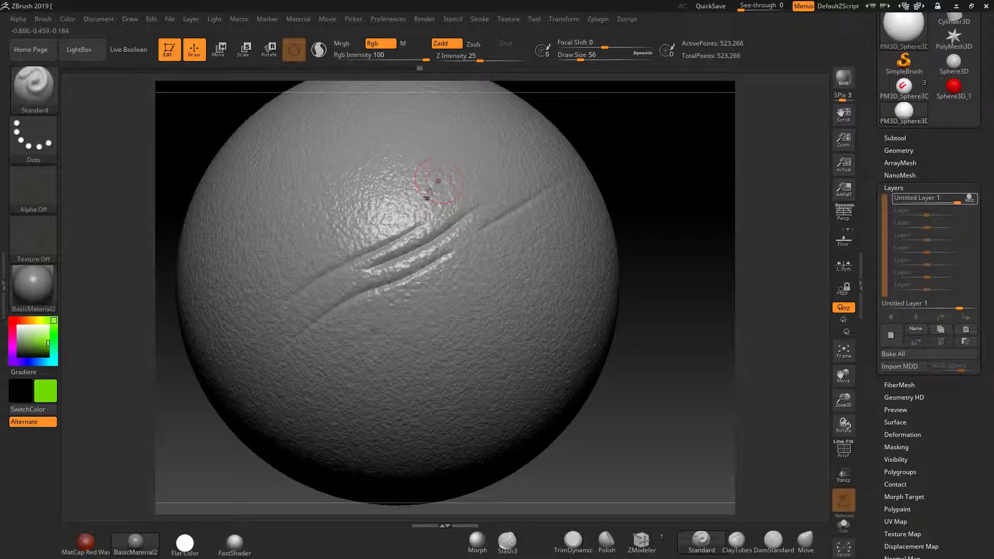
{"action": "mouse_move", "coordinate": [432, 149]}
{"action": "left_mouse_down"}
{"action": "mouse_move", "coordinate": [396, 163]}
{"action": "mouse_move", "coordinate": [352, 212]}
{"action": "mouse_move", "coordinate": [358, 251]}
{"action": "mouse_move", "coordinate": [418, 280]}
{"action": "left_mouse_up"}
{"action": "mouse_move", "coordinate": [452, 317]}
{"action": "left_mouse_down"}
{"action": "mouse_move", "coordinate": [457, 360]}
{"action": "mouse_move", "coordinate": [421, 384]}
{"action": "mouse_move", "coordinate": [379, 368]}
{"action": "mouse_move", "coordinate": [360, 328]}
{"action": "left_mouse_up"}
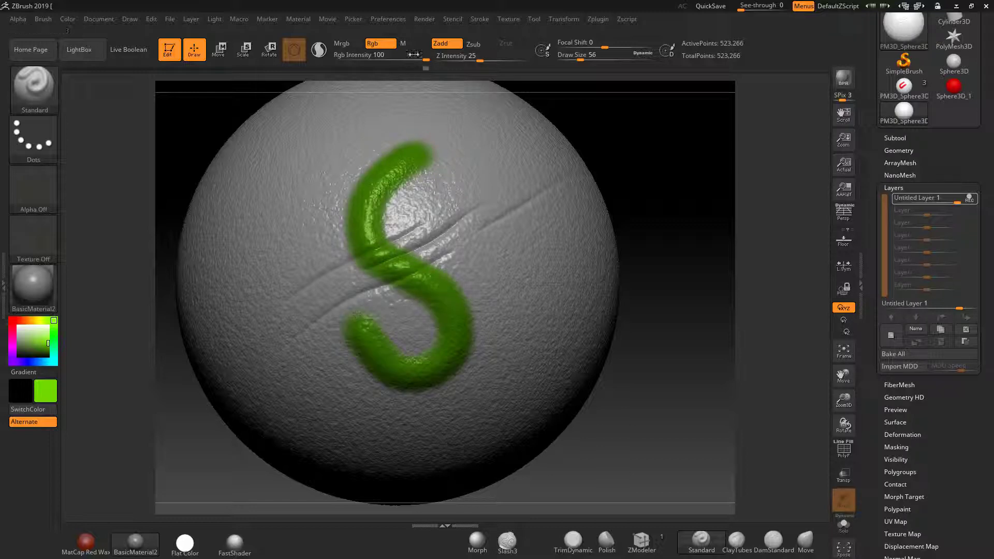
Step: Set the Standard brush's Z Intensity to 73 and paint a raised green wavy stroke down the sphere beside the S
{"action": "left_click_drag", "start_coordinate": [480, 61], "coordinate": [512, 60]}
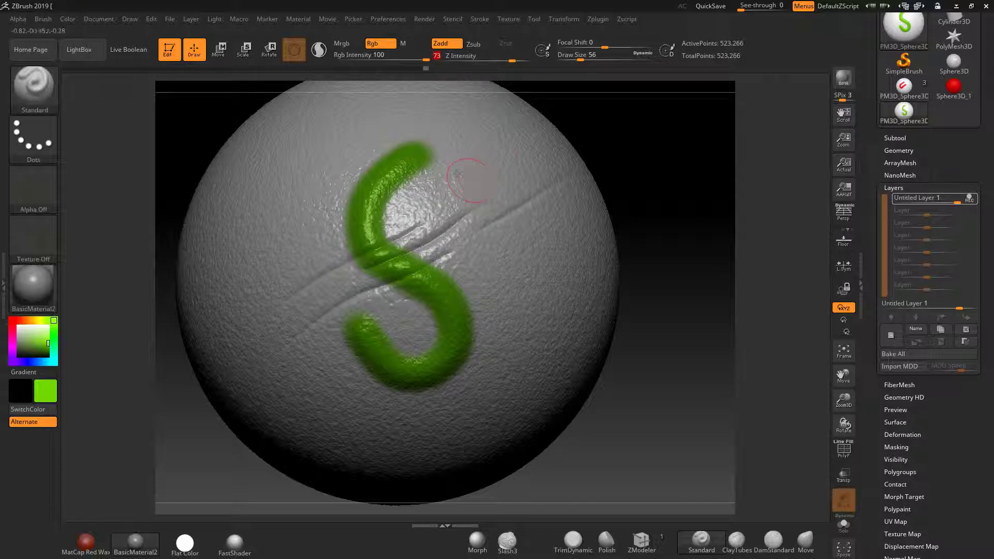
{"action": "mouse_move", "coordinate": [454, 158]}
{"action": "left_mouse_down"}
{"action": "mouse_move", "coordinate": [533, 341]}
{"action": "mouse_move", "coordinate": [507, 399]}
{"action": "mouse_move", "coordinate": [482, 412]}
{"action": "left_mouse_up"}
{"action": "mouse_move", "coordinate": [689, 355]}
{"action": "left_mouse_down"}
{"action": "mouse_move", "coordinate": [621, 365]}
{"action": "mouse_move", "coordinate": [674, 363]}
{"action": "left_mouse_up"}
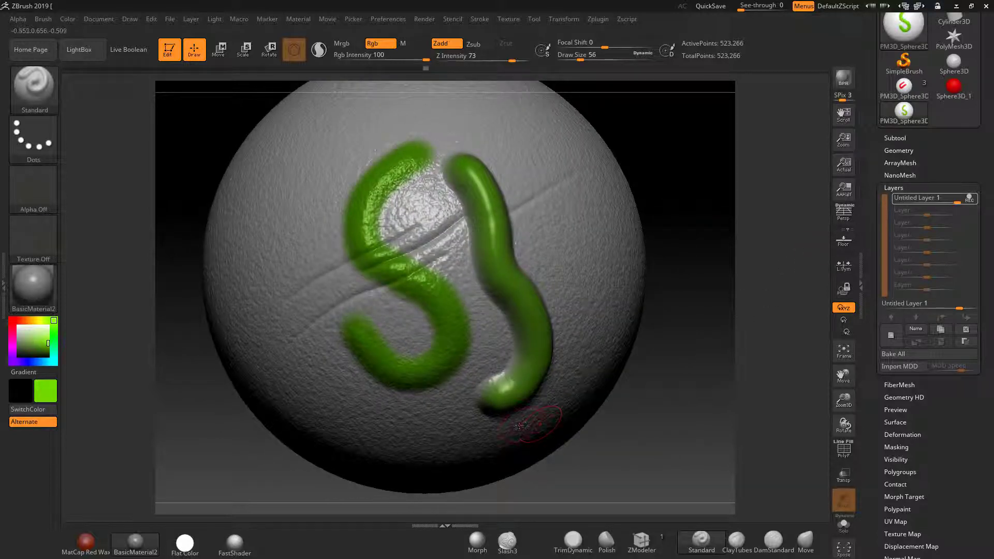
Step: Erase the green paint from the raised wavy stroke using the Standard brush with Rgb on and Zadd off, keeping its relief
{"action": "left_click_drag", "start_coordinate": [487, 409], "coordinate": [521, 379]}
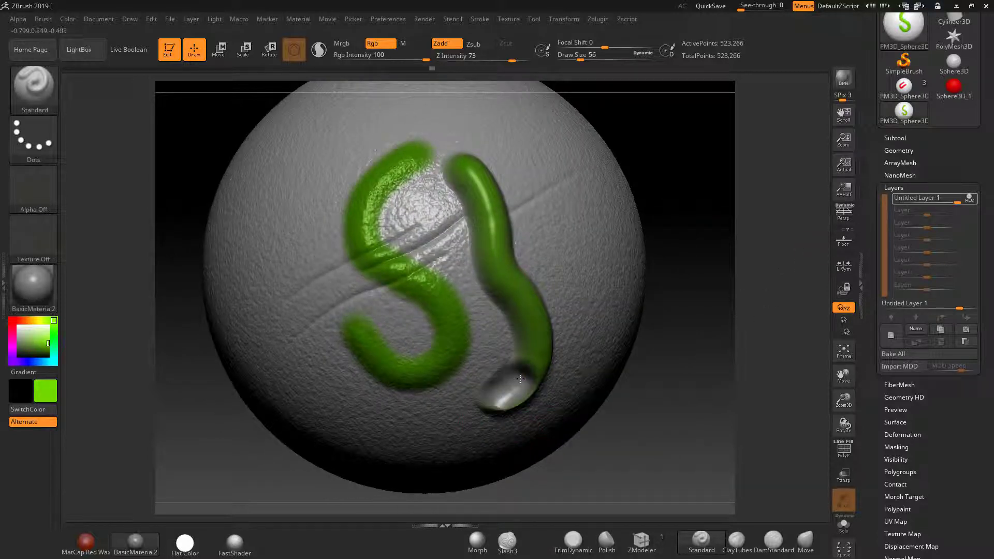
{"action": "key", "text": "ctrl+z"}
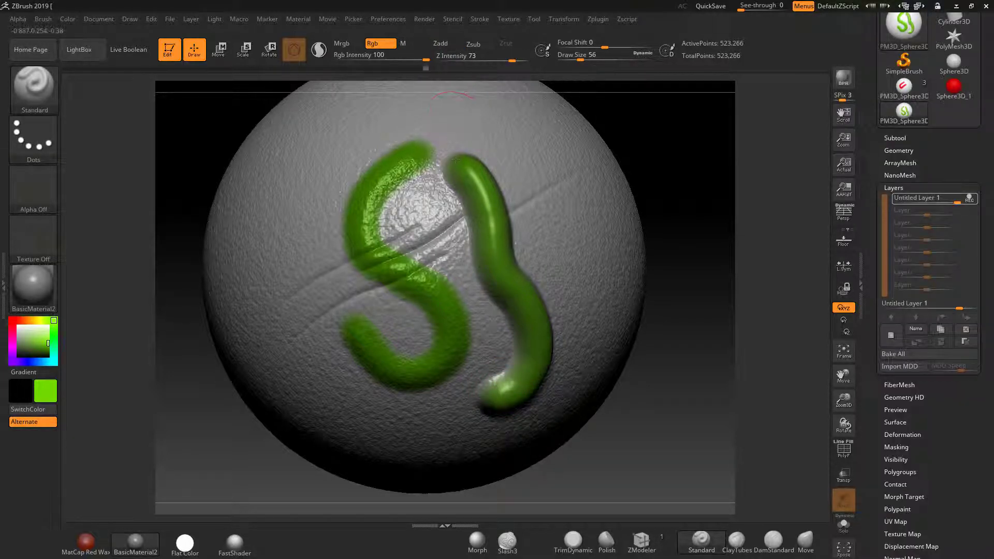
{"action": "mouse_move", "coordinate": [486, 396]}
{"action": "left_mouse_down"}
{"action": "mouse_move", "coordinate": [511, 389]}
{"action": "mouse_move", "coordinate": [536, 358]}
{"action": "mouse_move", "coordinate": [463, 162]}
{"action": "mouse_move", "coordinate": [547, 364]}
{"action": "left_mouse_up"}
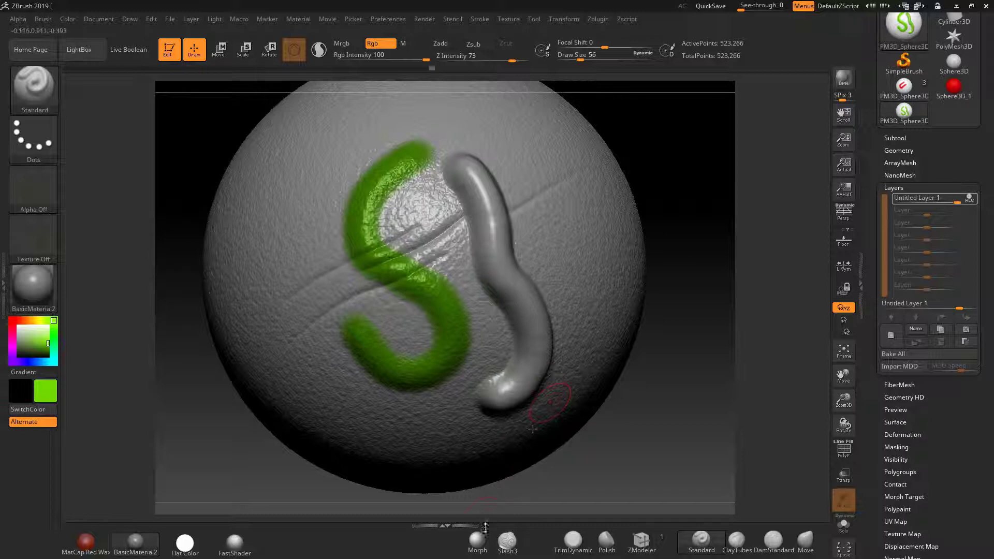
Step: Brush the raised wavy stroke back to the stored morph target using the Morph brush at draw size 90
{"action": "left_click", "coordinate": [478, 541]}
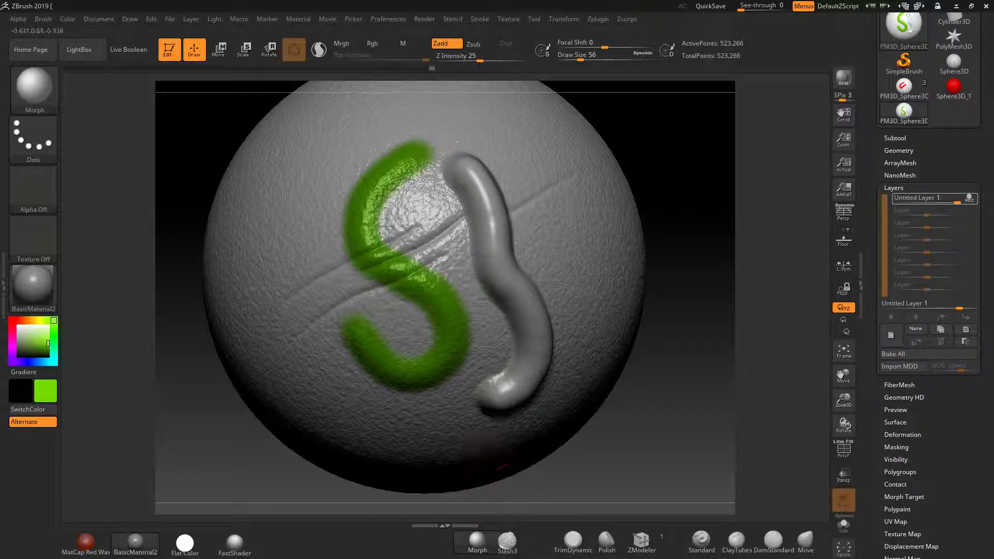
{"action": "key", "text": "space"}
{"action": "left_click_drag", "start_coordinate": [480, 379], "coordinate": [492, 380]}
{"action": "mouse_move", "coordinate": [510, 414]}
{"action": "left_mouse_down"}
{"action": "mouse_move", "coordinate": [528, 384]}
{"action": "mouse_move", "coordinate": [533, 331]}
{"action": "mouse_move", "coordinate": [494, 268]}
{"action": "mouse_move", "coordinate": [467, 171]}
{"action": "mouse_move", "coordinate": [510, 259]}
{"action": "left_mouse_up"}
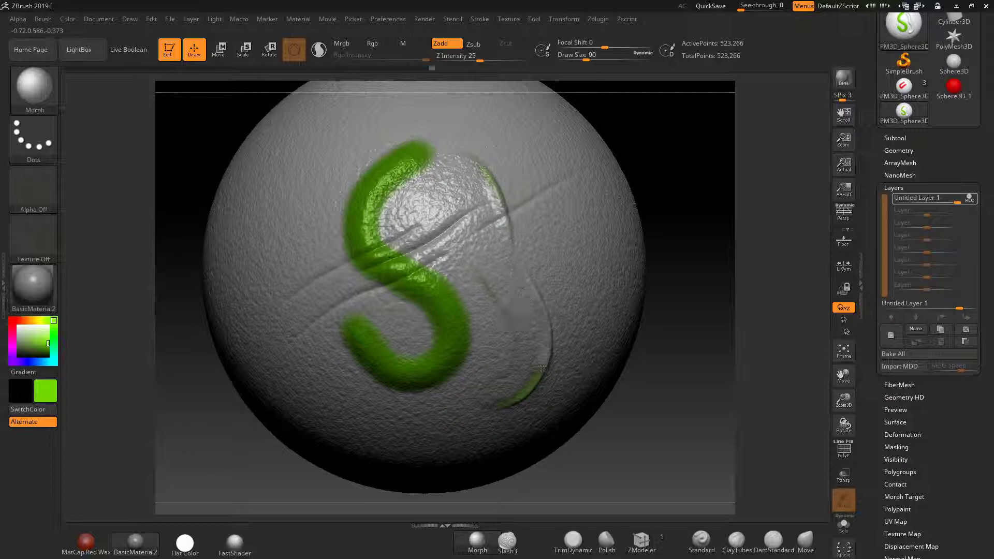
{"action": "mouse_move", "coordinate": [542, 368]}
{"action": "left_mouse_down"}
{"action": "mouse_move", "coordinate": [523, 394]}
{"action": "mouse_move", "coordinate": [544, 358]}
{"action": "mouse_move", "coordinate": [495, 207]}
{"action": "mouse_move", "coordinate": [509, 199]}
{"action": "mouse_move", "coordinate": [502, 212]}
{"action": "left_mouse_up"}
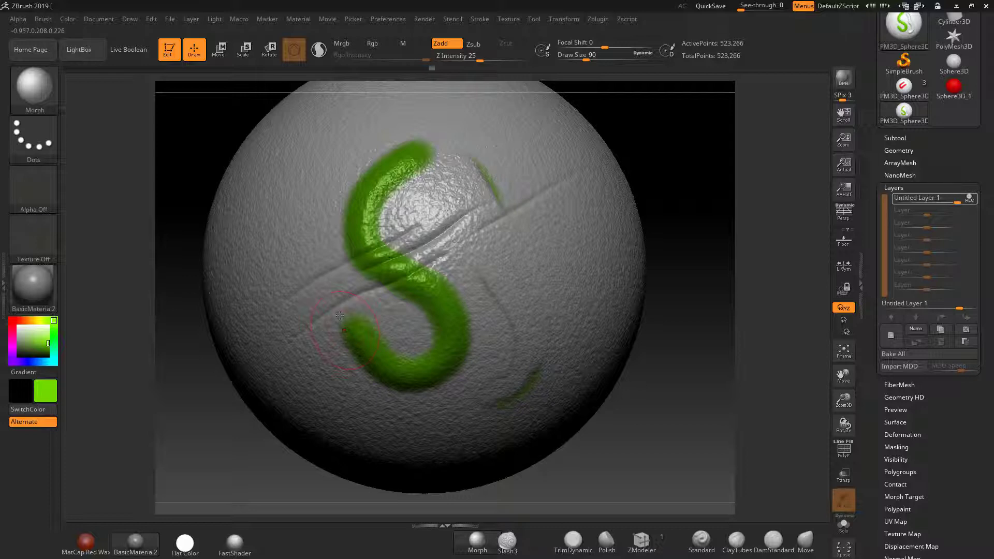
Step: Flatten the green S with the Morph brush, and erase all remaining green paint using the Standard brush with Rgb only
{"action": "mouse_move", "coordinate": [358, 332]}
{"action": "left_mouse_down"}
{"action": "mouse_move", "coordinate": [410, 373]}
{"action": "mouse_move", "coordinate": [450, 363]}
{"action": "mouse_move", "coordinate": [406, 254]}
{"action": "mouse_move", "coordinate": [363, 197]}
{"action": "mouse_move", "coordinate": [413, 144]}
{"action": "left_mouse_up"}
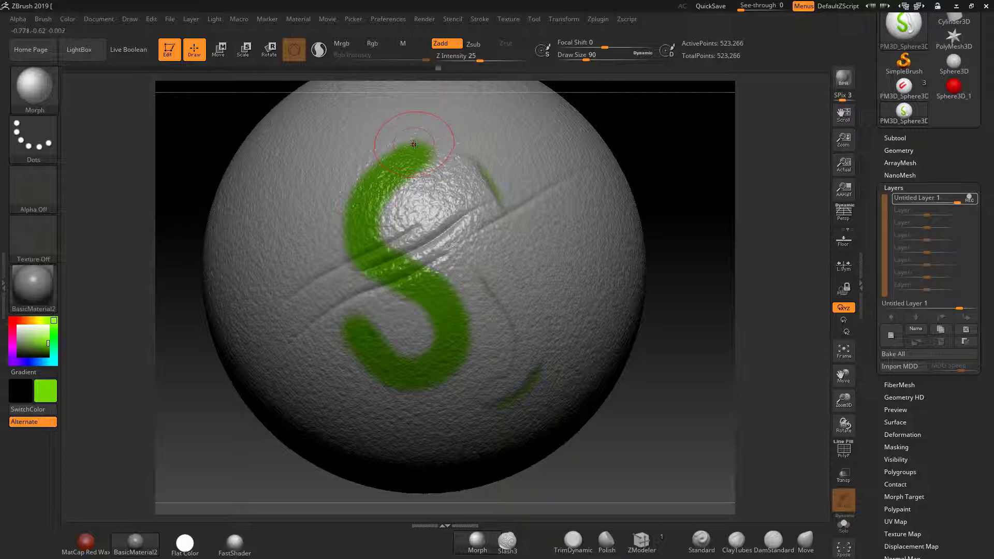
{"action": "left_click", "coordinate": [702, 541]}
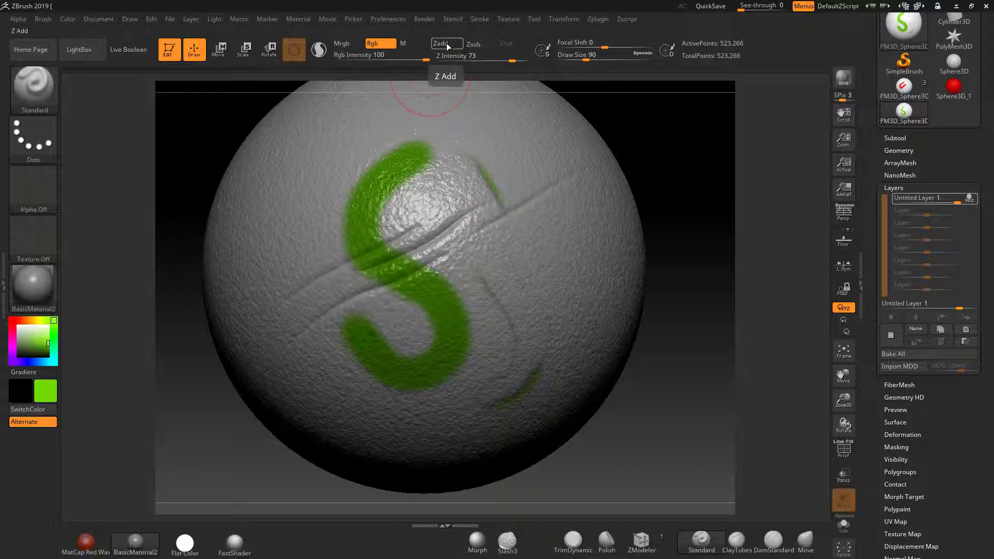
{"action": "mouse_move", "coordinate": [443, 143]}
{"action": "left_mouse_down"}
{"action": "mouse_move", "coordinate": [414, 155]}
{"action": "mouse_move", "coordinate": [357, 238]}
{"action": "mouse_move", "coordinate": [451, 316]}
{"action": "mouse_move", "coordinate": [420, 380]}
{"action": "mouse_move", "coordinate": [355, 336]}
{"action": "mouse_move", "coordinate": [344, 309]}
{"action": "mouse_move", "coordinate": [360, 197]}
{"action": "mouse_move", "coordinate": [419, 264]}
{"action": "mouse_move", "coordinate": [487, 285]}
{"action": "mouse_move", "coordinate": [484, 164]}
{"action": "left_mouse_up"}
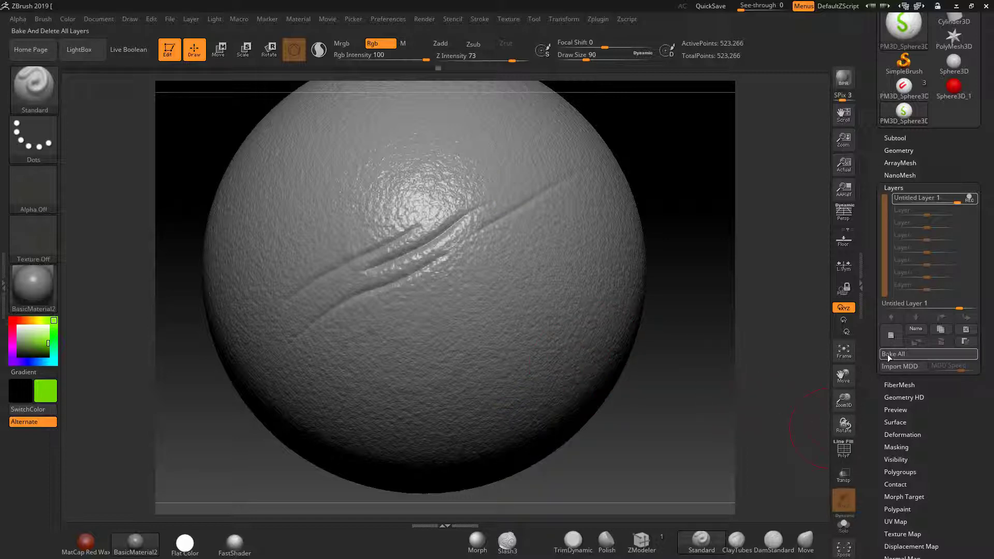
{"action": "scroll", "coordinate": [944, 387], "scroll_direction": "down", "scroll_amount": 3}
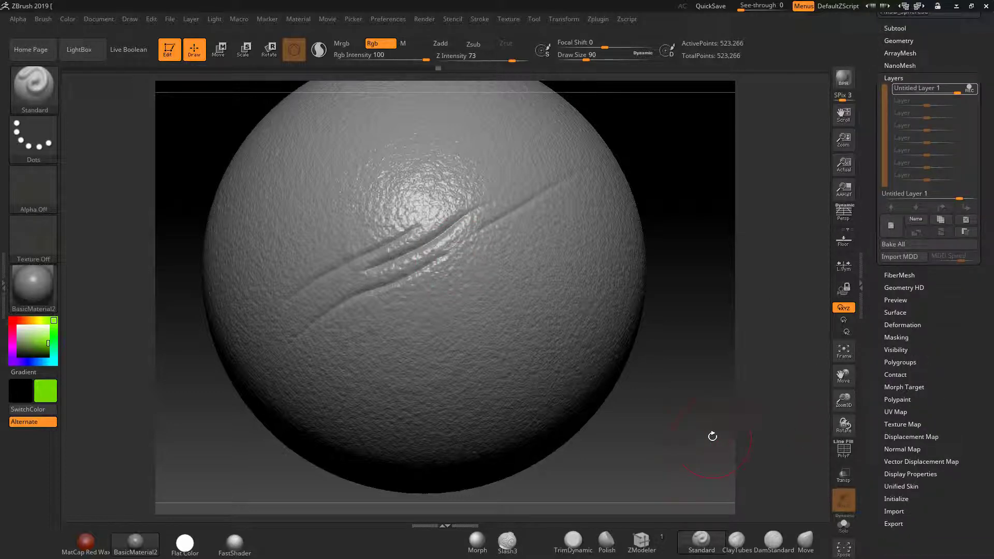
{"action": "mouse_move", "coordinate": [712, 437]}
{"action": "left_mouse_down", "text": "alt"}
{"action": "mouse_move", "coordinate": [684, 414]}
{"action": "mouse_move", "coordinate": [637, 331]}
{"action": "left_mouse_up", "text": "alt"}
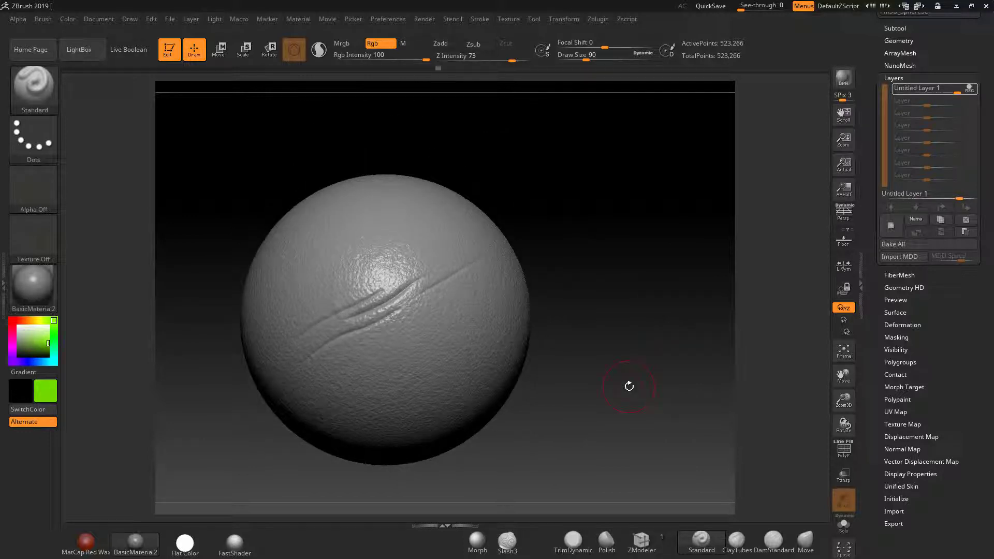